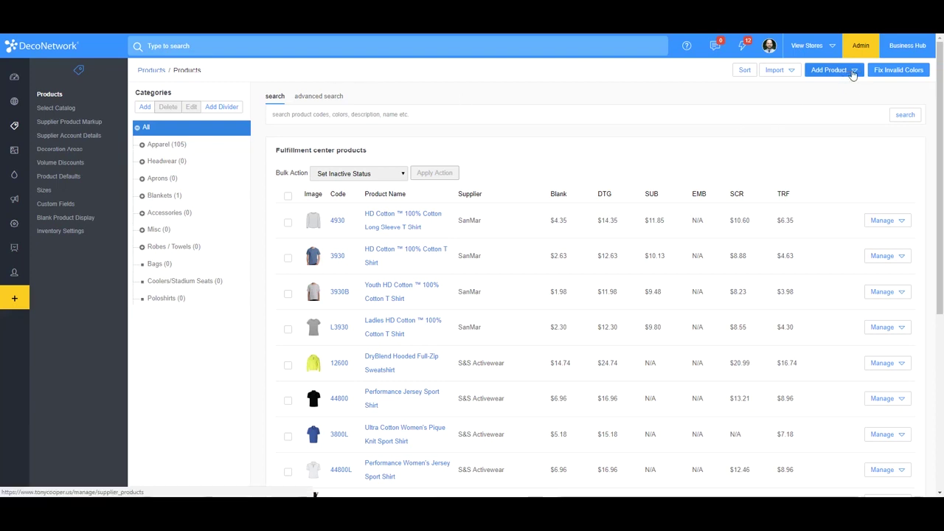
Step: Start a new custom blank product that uses the Apparel product defaults
{"action": "left_click", "coordinate": [831, 70]}
{"action": "left_click", "coordinate": [816, 107]}
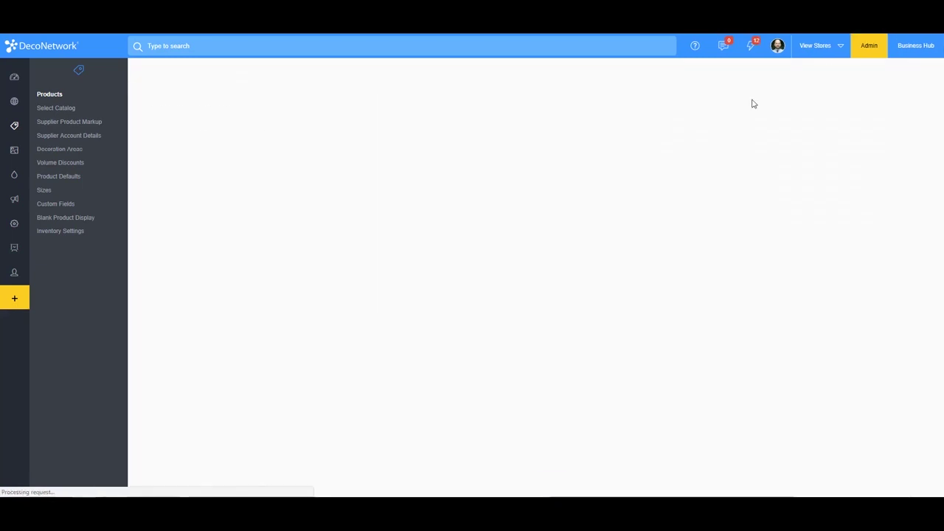
{"action": "left_click", "coordinate": [428, 121]}
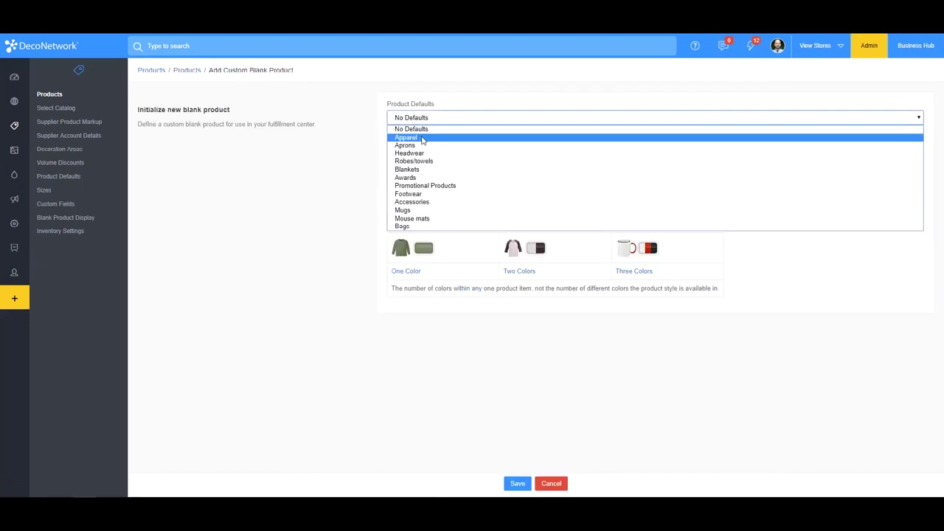
{"action": "left_click", "coordinate": [416, 136]}
Step: Create the product with the name Customer Supplied Garment and the product code CSG
{"action": "left_click", "coordinate": [411, 147]}
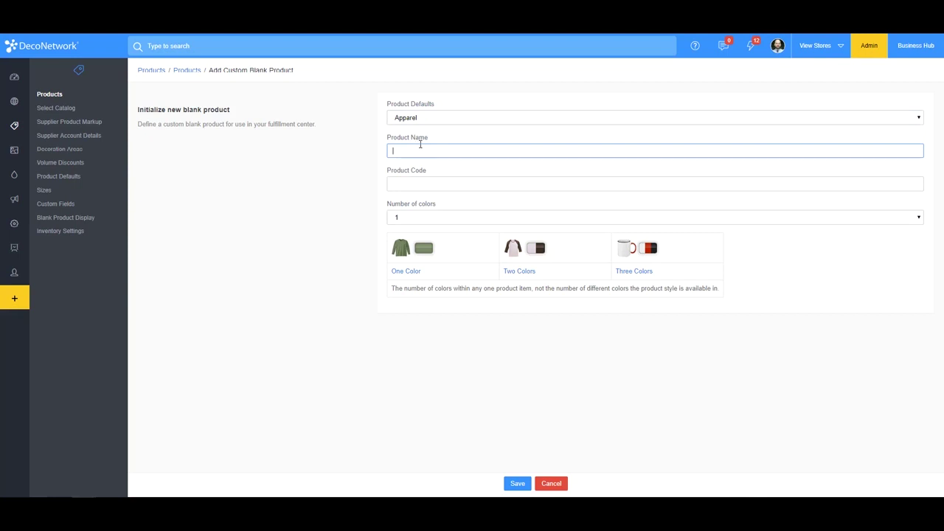
{"action": "type", "text": "Customer Supplied Garment"}
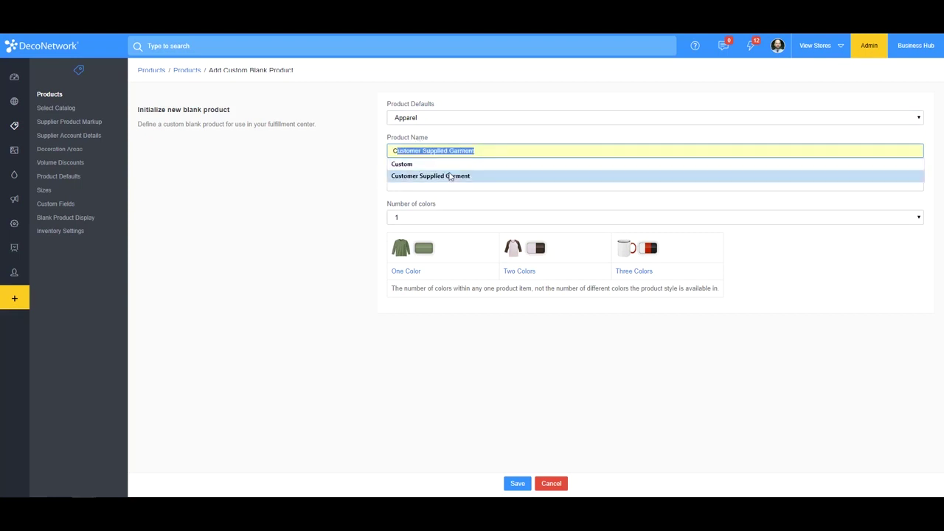
{"action": "left_click", "coordinate": [451, 176]}
{"action": "left_click", "coordinate": [423, 185]}
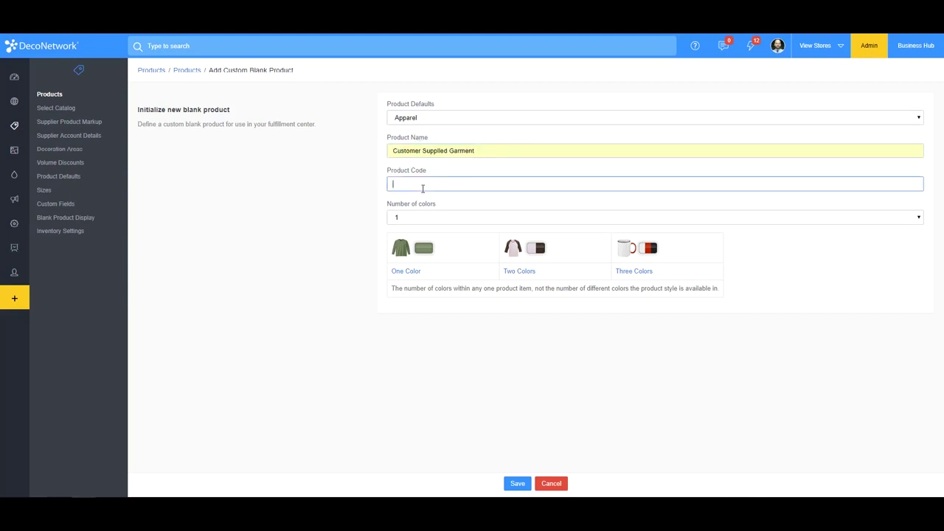
{"action": "type", "text": "C"}
{"action": "key", "text": "Down"}
{"action": "key", "text": "Return"}
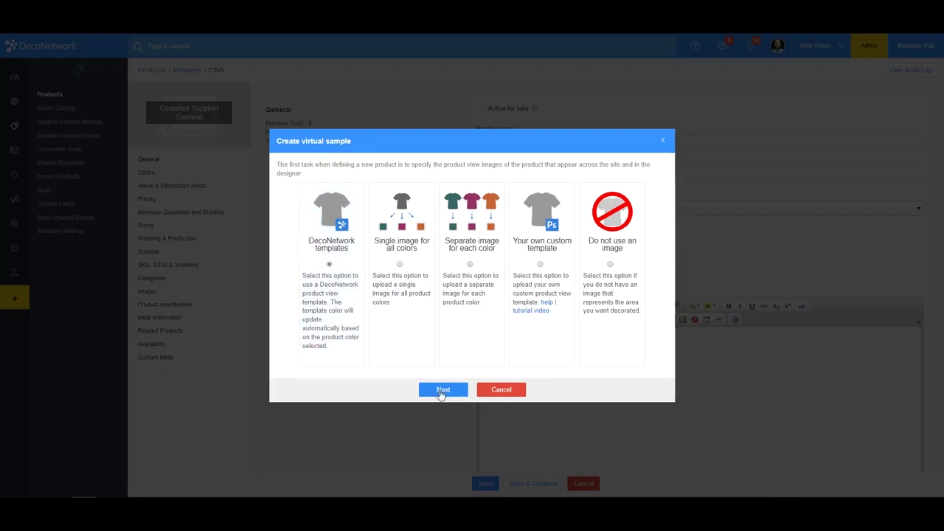
Step: Create the virtual sample from the DecoNetwork template Mens Pigment-Dyed Tee: Front
{"action": "left_click", "coordinate": [441, 392]}
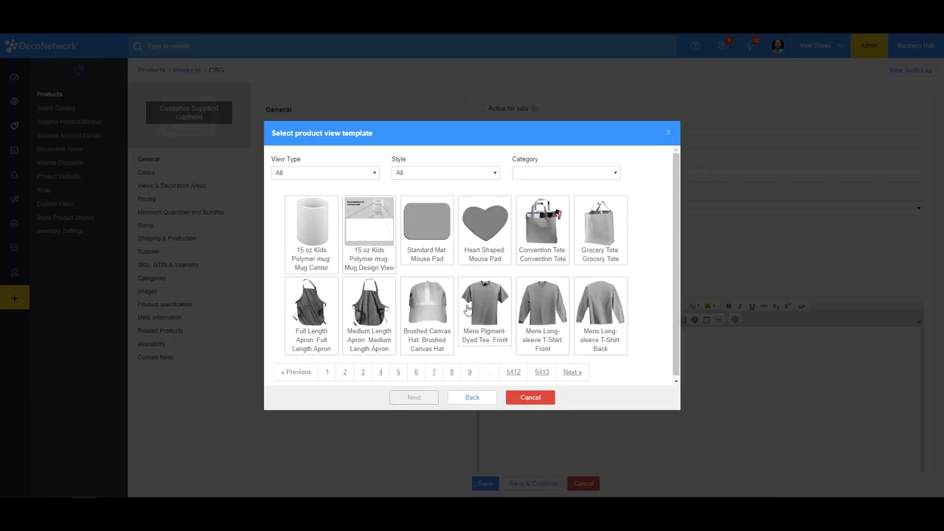
{"action": "left_click", "coordinate": [480, 304]}
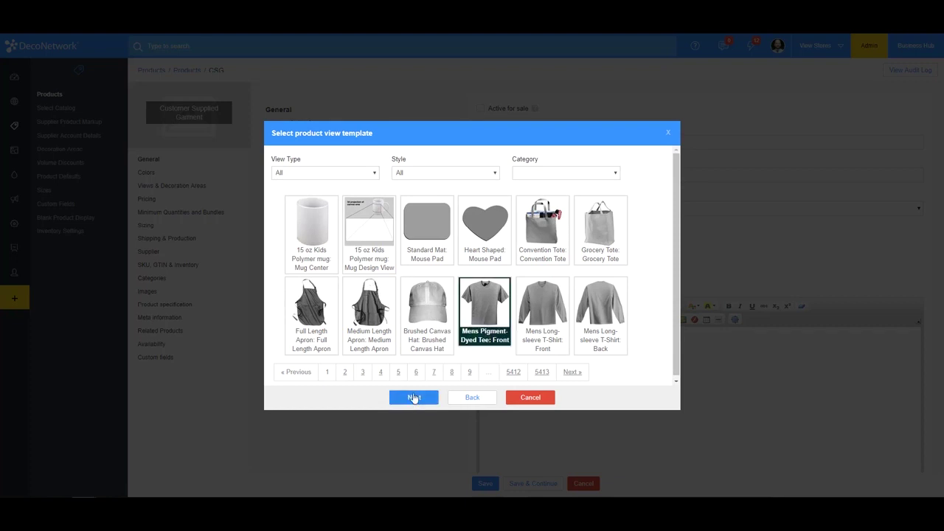
{"action": "left_click", "coordinate": [414, 398]}
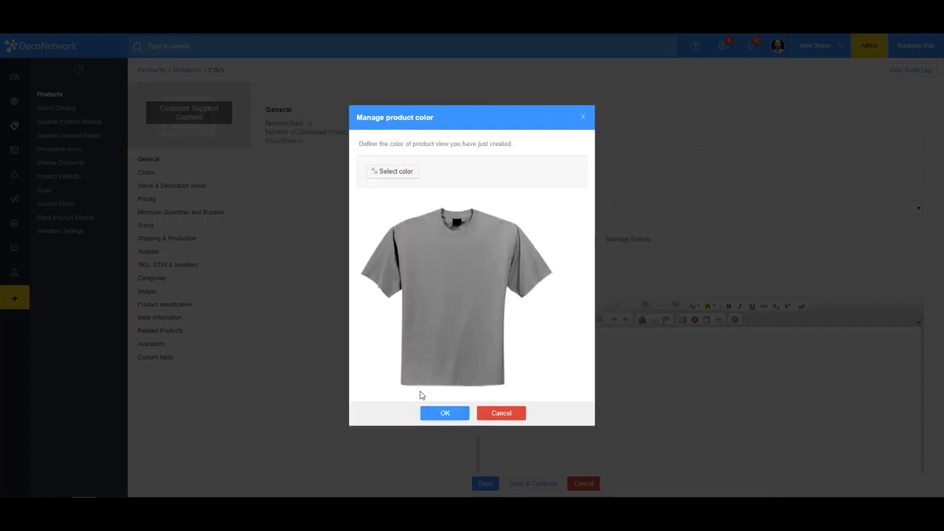
Step: Set the new product view's color to the generic Grey Heather
{"action": "left_click", "coordinate": [394, 171]}
{"action": "scroll", "coordinate": [430, 346], "scroll_direction": "down", "scroll_amount": 3}
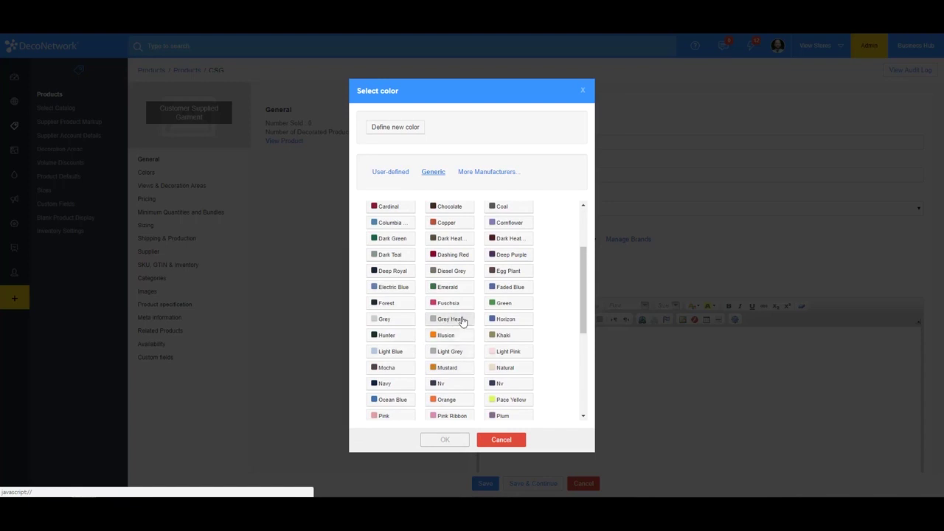
{"action": "left_click", "coordinate": [450, 318]}
{"action": "left_click", "coordinate": [446, 440]}
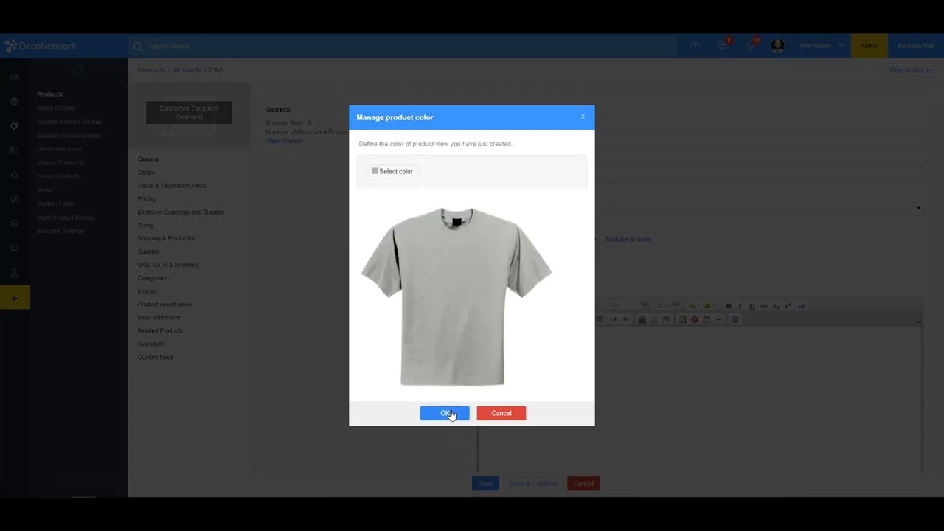
{"action": "left_click", "coordinate": [448, 413]}
Step: Name the product view Front and add the Adult Tops system area Body as its decoration area
{"action": "left_click_drag", "start_coordinate": [311, 175], "coordinate": [212, 177]}
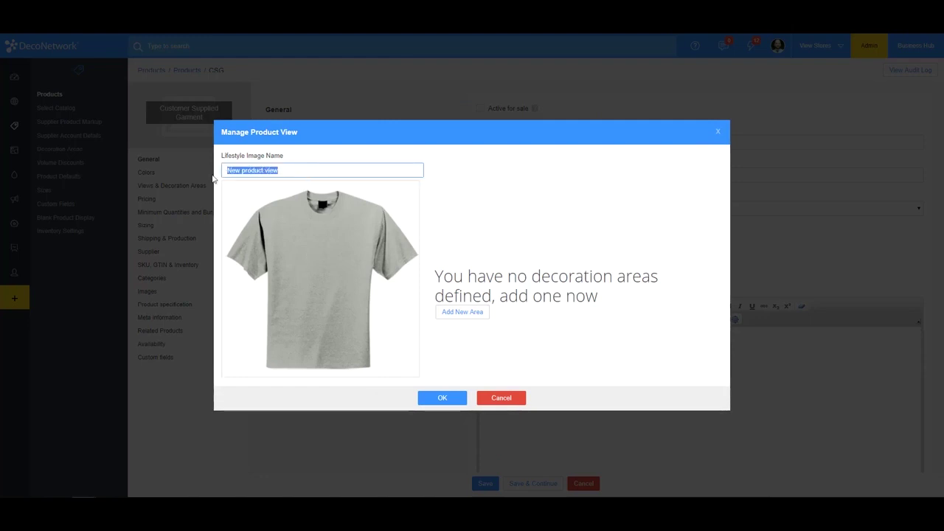
{"action": "type", "text": "Front"}
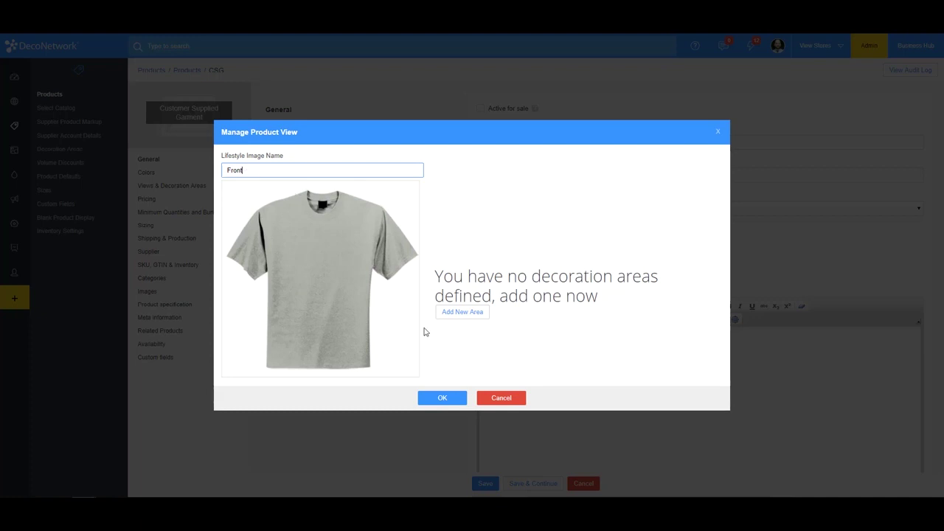
{"action": "left_click", "coordinate": [465, 312]}
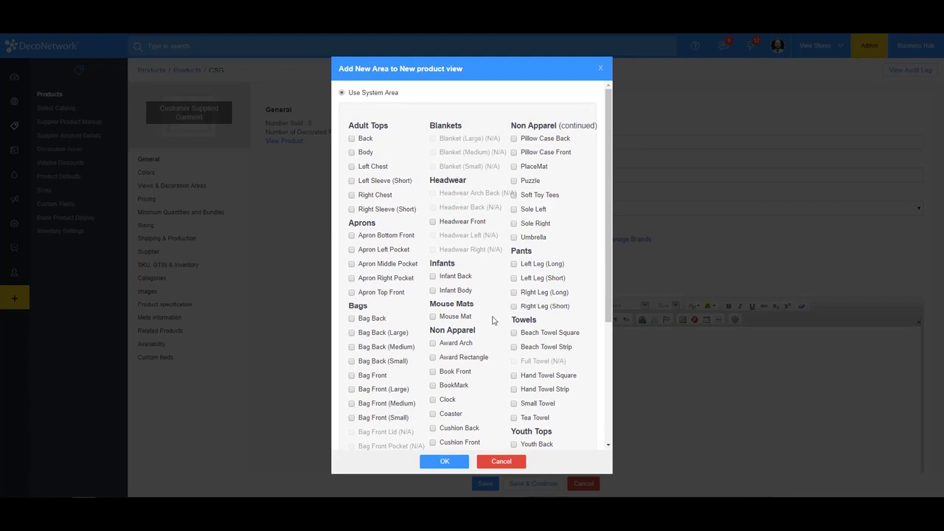
{"action": "scroll", "coordinate": [493, 320], "scroll_direction": "down", "scroll_amount": 3}
{"action": "scroll", "coordinate": [432, 361], "scroll_direction": "up", "scroll_amount": 4}
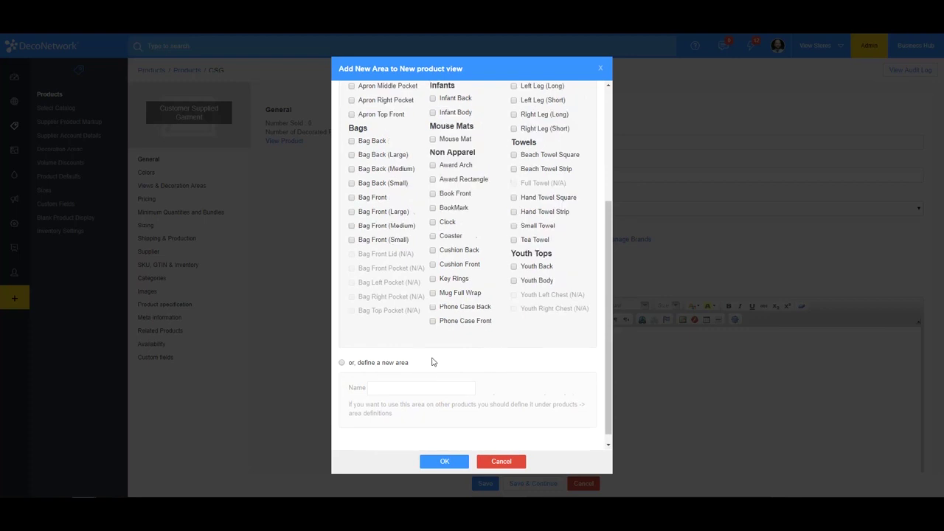
{"action": "left_click", "coordinate": [352, 152]}
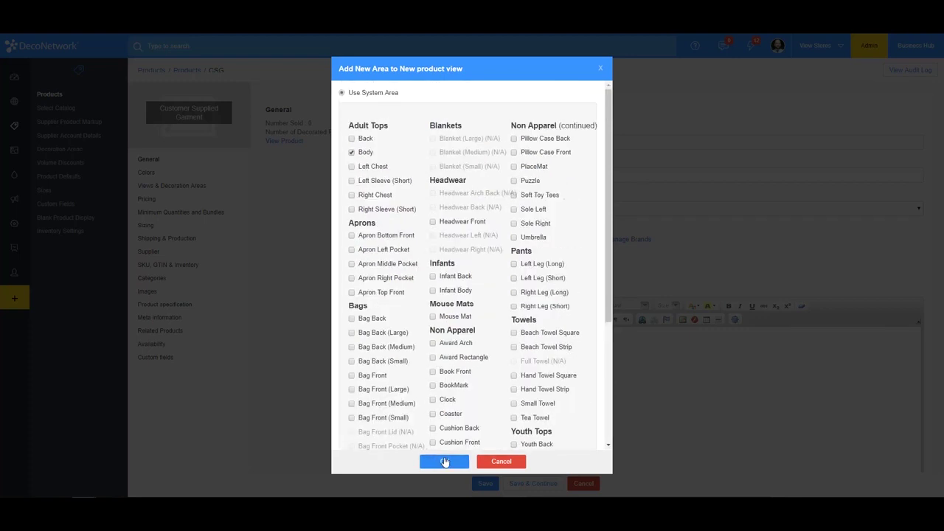
{"action": "left_click", "coordinate": [445, 462]}
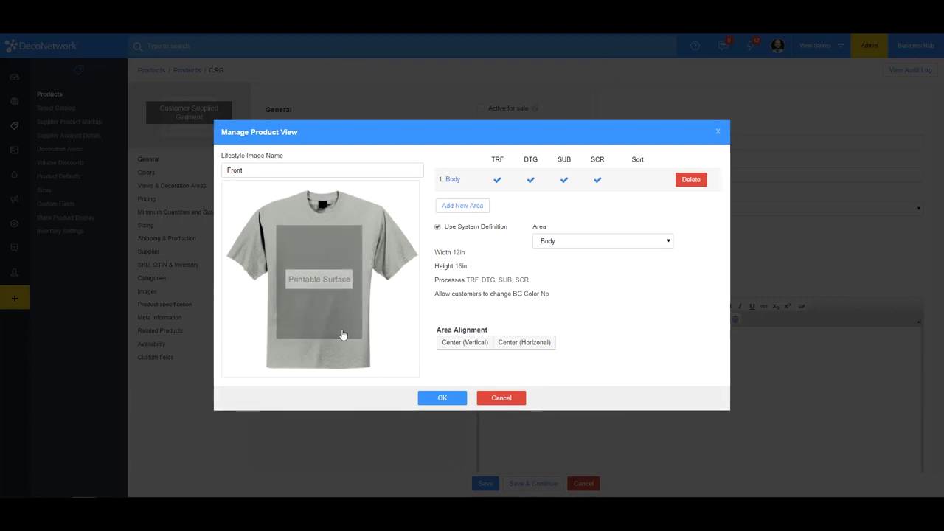
Step: Reposition the Body printable surface on the shirt, center it vertically and horizontally, and accept the product view
{"action": "left_click", "coordinate": [341, 335]}
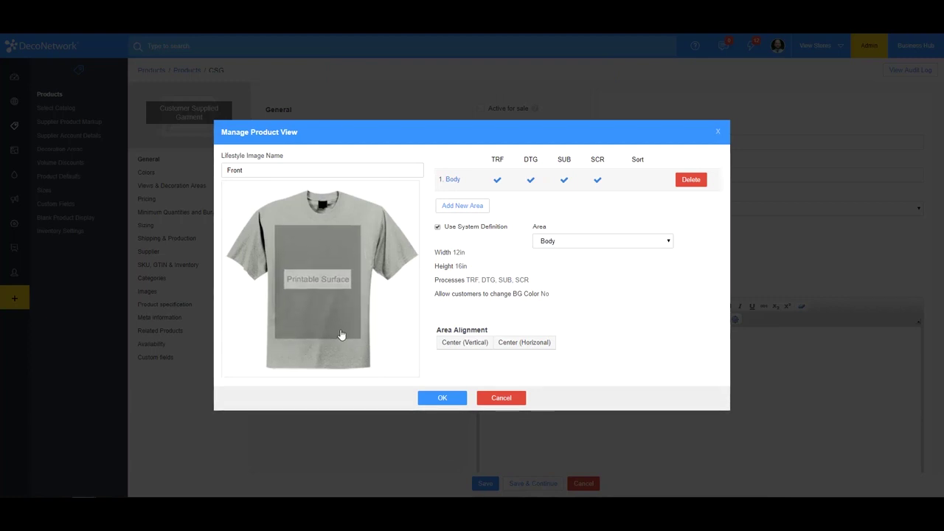
{"action": "left_click", "coordinate": [344, 290]}
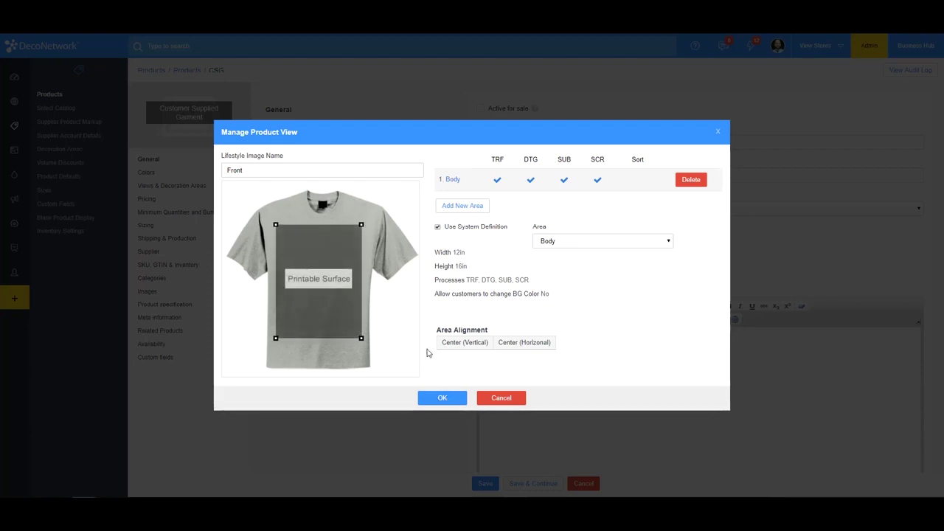
{"action": "left_click", "coordinate": [476, 347]}
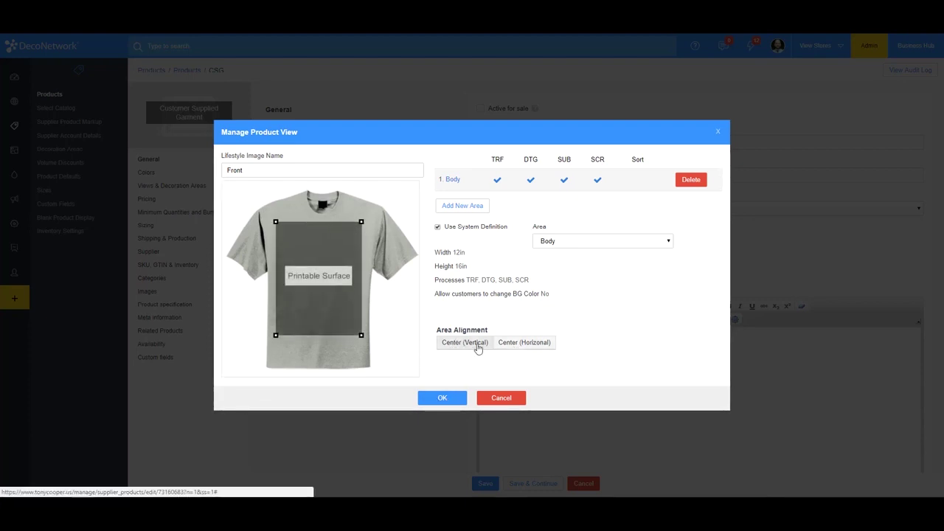
{"action": "left_click", "coordinate": [519, 345]}
{"action": "left_click", "coordinate": [448, 400]}
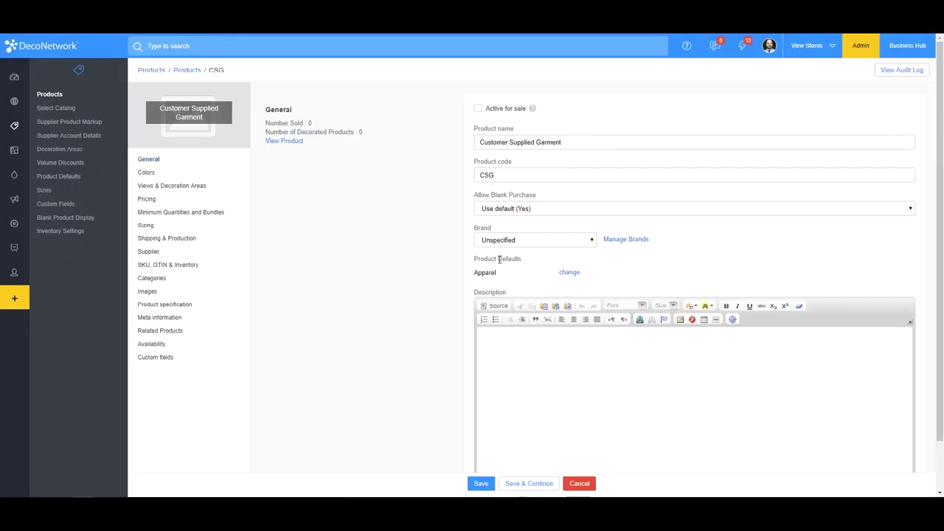
Step: Enter Customer Supplied Garment as the product description
{"action": "type", "text": "Customer Supplied Garment"}
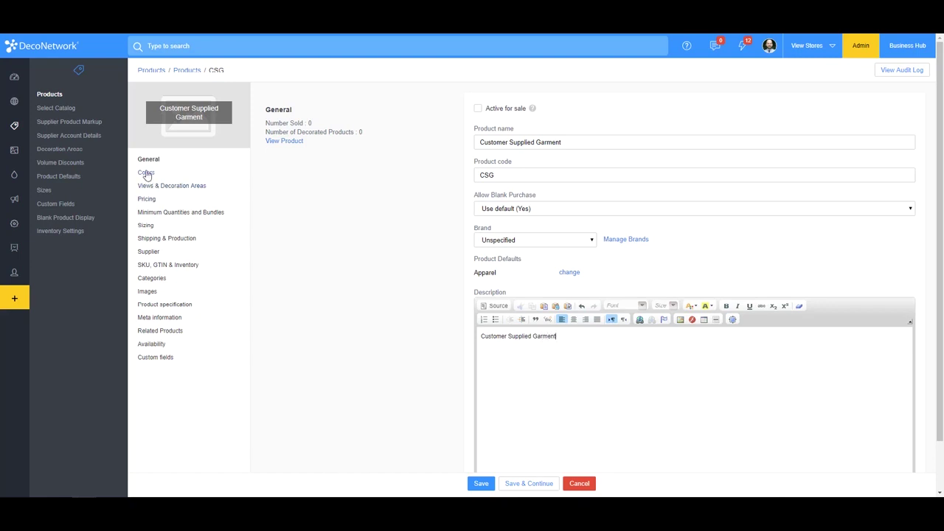
Step: Add the generic colors Forest, White and Red to the product's available colors
{"action": "left_click", "coordinate": [145, 173]}
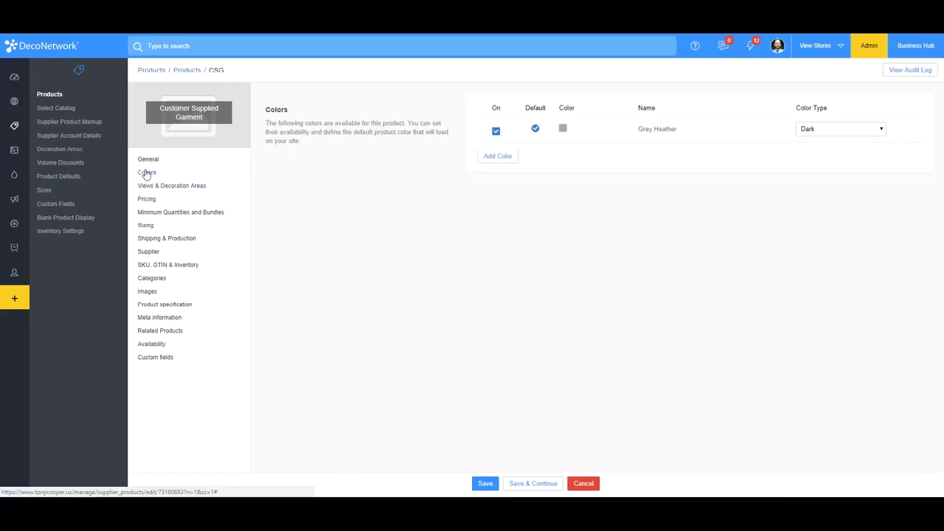
{"action": "left_click", "coordinate": [493, 156]}
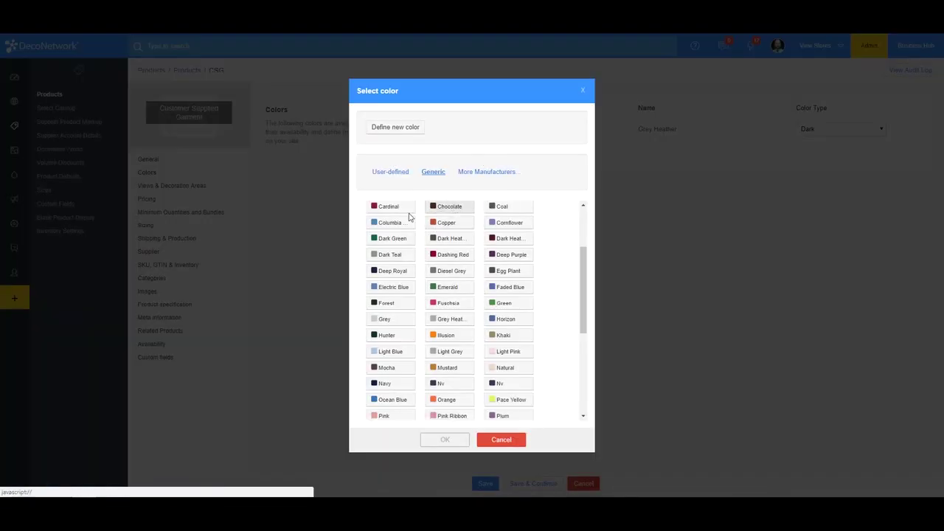
{"action": "left_click", "coordinate": [386, 303]}
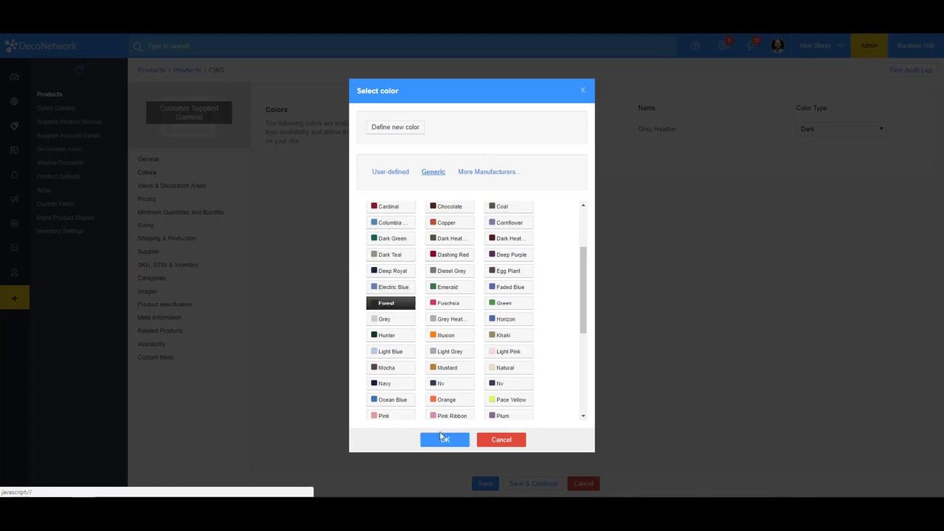
{"action": "left_click", "coordinate": [445, 440]}
{"action": "left_click", "coordinate": [508, 187]}
{"action": "scroll", "coordinate": [443, 369], "scroll_direction": "down", "scroll_amount": 10}
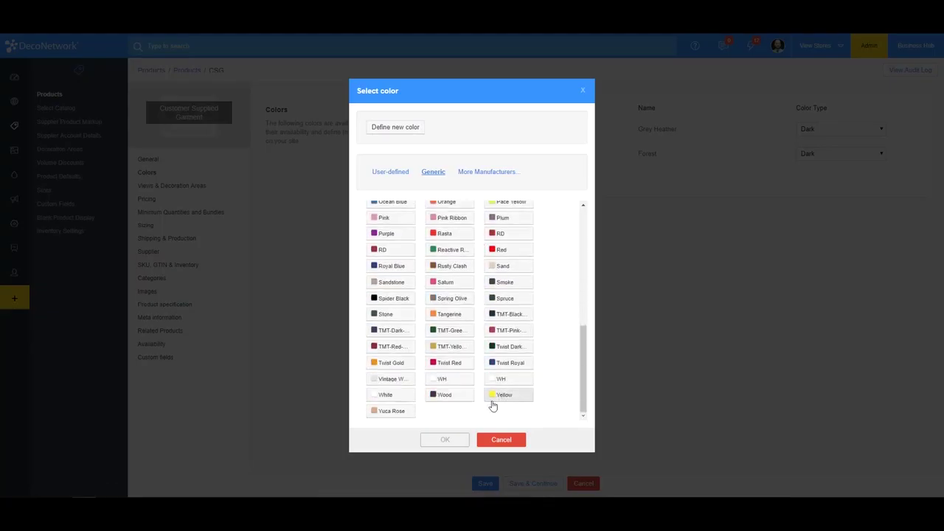
{"action": "left_click", "coordinate": [384, 396]}
{"action": "left_click", "coordinate": [445, 440]}
{"action": "left_click", "coordinate": [502, 206]}
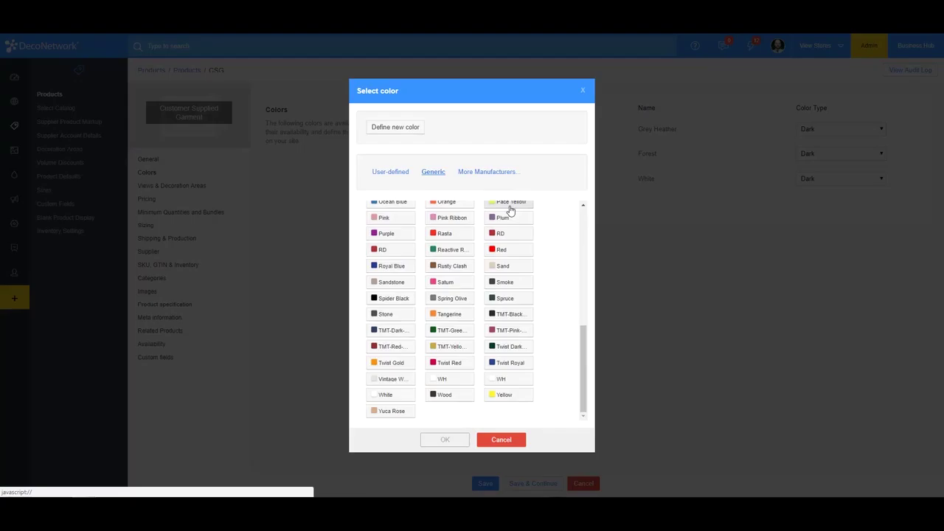
{"action": "left_click", "coordinate": [504, 253]}
{"action": "left_click", "coordinate": [456, 440]}
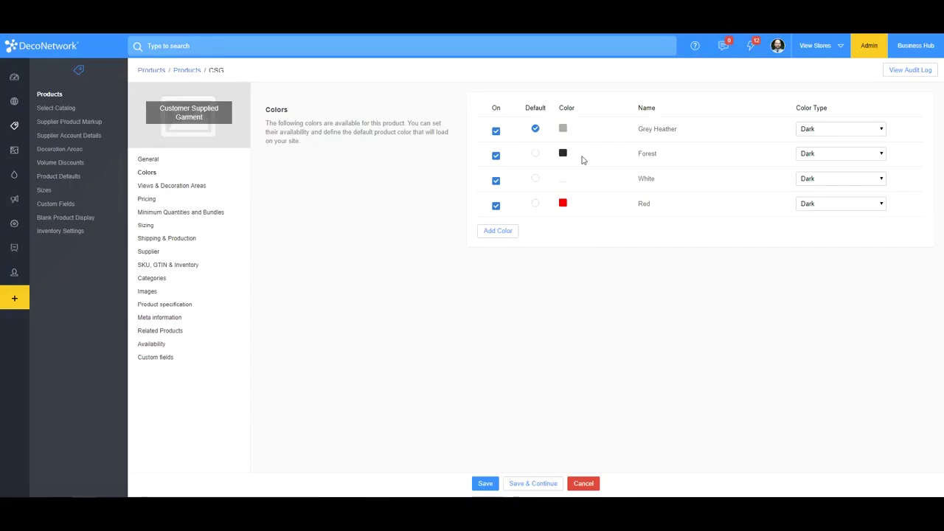
Step: Add a second product view from the DecoNetwork Back view templates, using Youth 100% Cotton Pigment-Dyed Tee: Back
{"action": "left_click", "coordinate": [154, 188]}
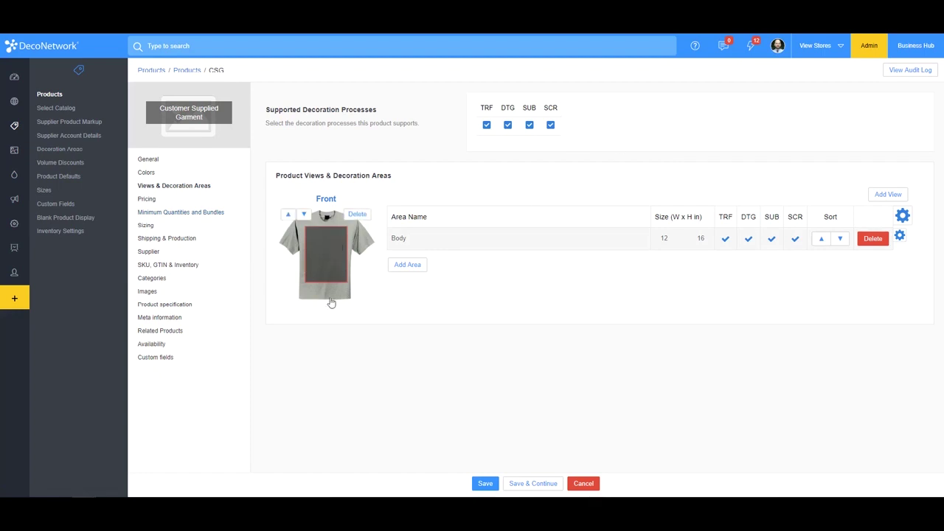
{"action": "mouse_move", "coordinate": [363, 246]}
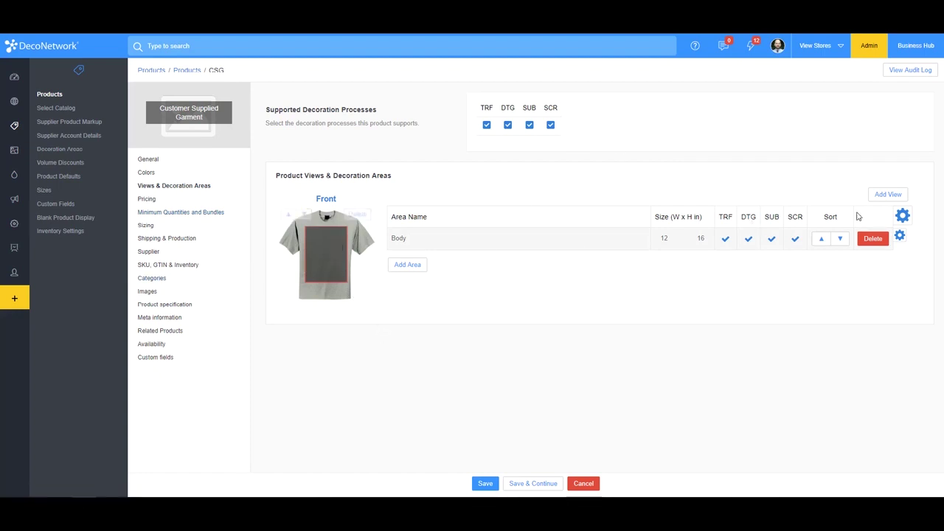
{"action": "left_click", "coordinate": [888, 194]}
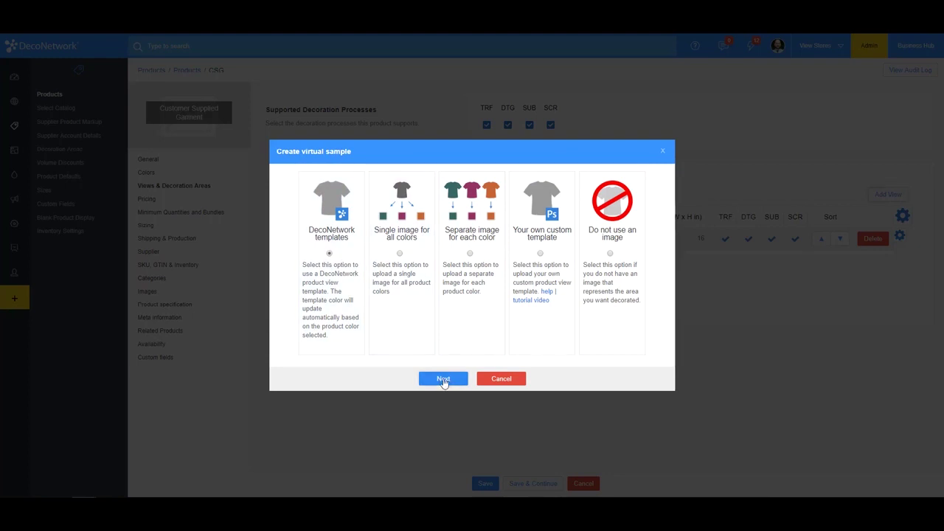
{"action": "left_click", "coordinate": [443, 379]}
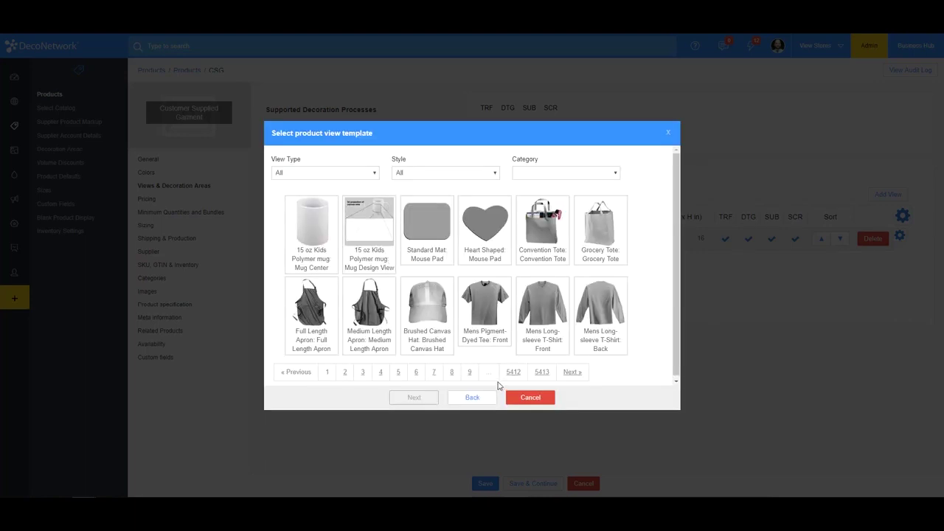
{"action": "left_click", "coordinate": [338, 173]}
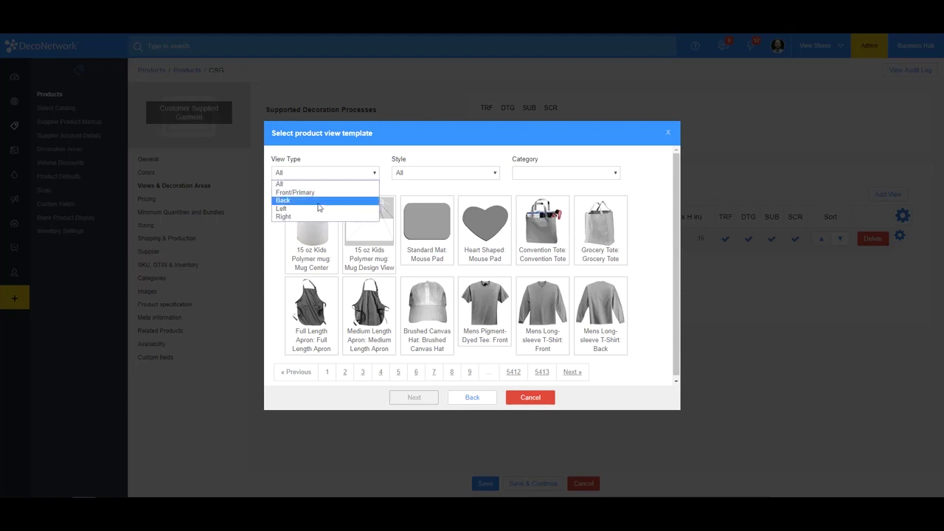
{"action": "left_click", "coordinate": [318, 203]}
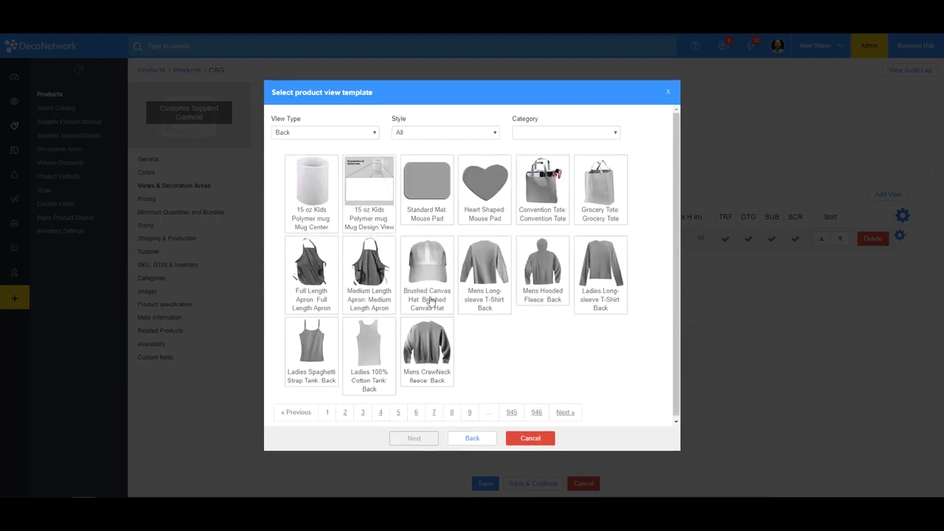
{"action": "left_click", "coordinate": [563, 418]}
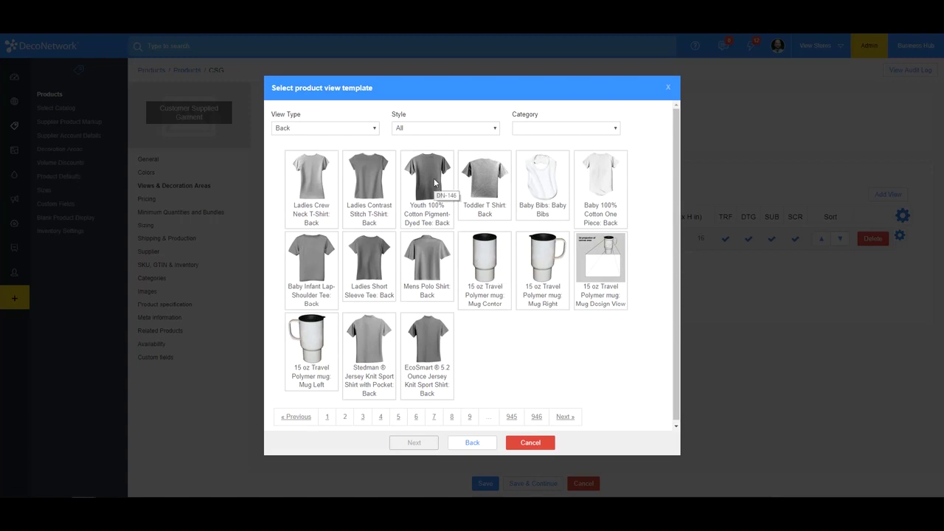
{"action": "left_click", "coordinate": [435, 183]}
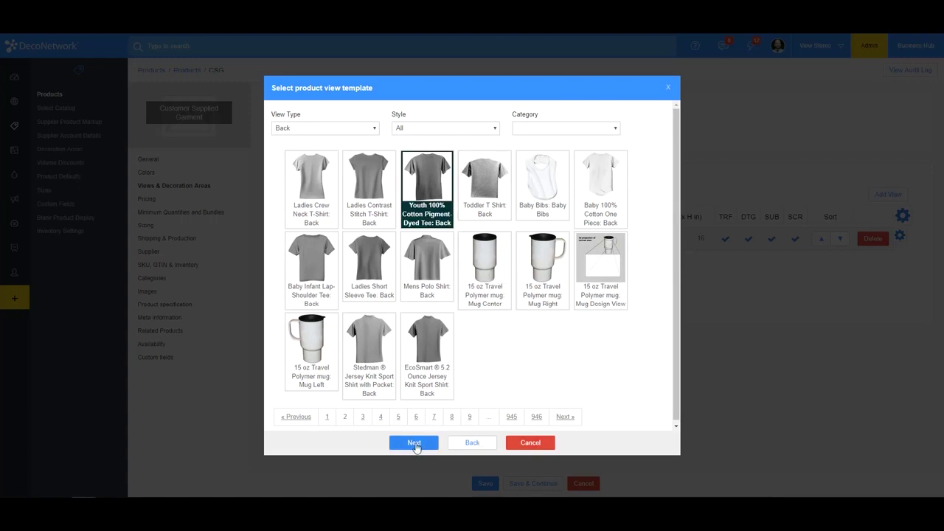
{"action": "left_click", "coordinate": [414, 444]}
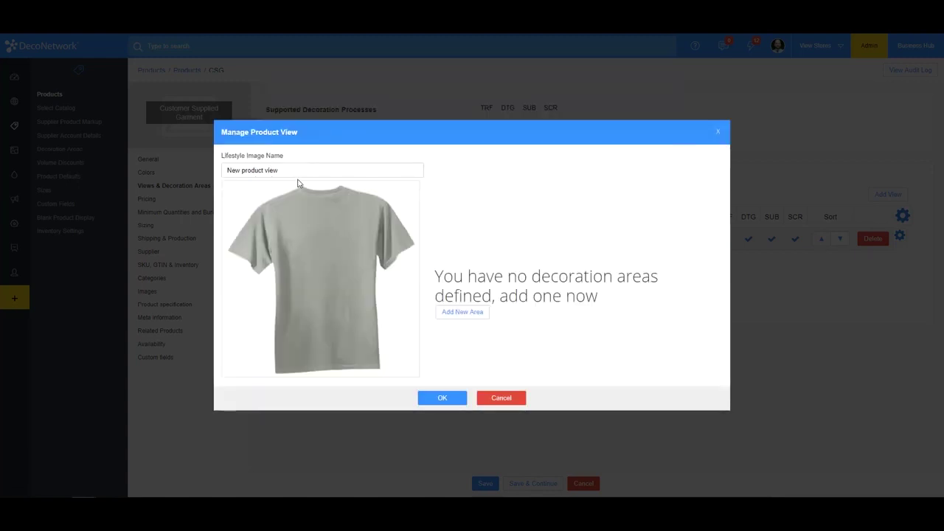
Step: Name the new product view Back and add the Adult Tops system area Back as its decoration area
{"action": "left_click", "coordinate": [282, 170]}
{"action": "key", "text": "ctrl+a"}
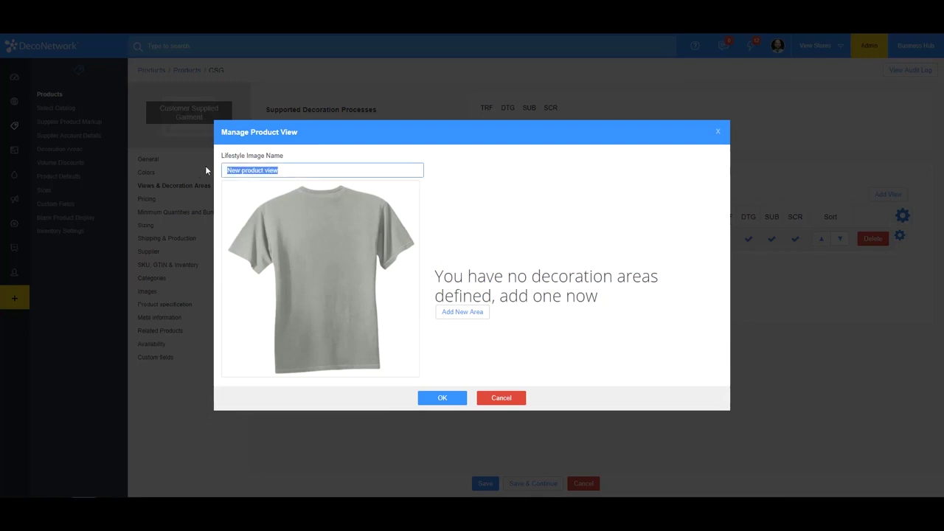
{"action": "type", "text": "Back"}
{"action": "left_click", "coordinate": [463, 317]}
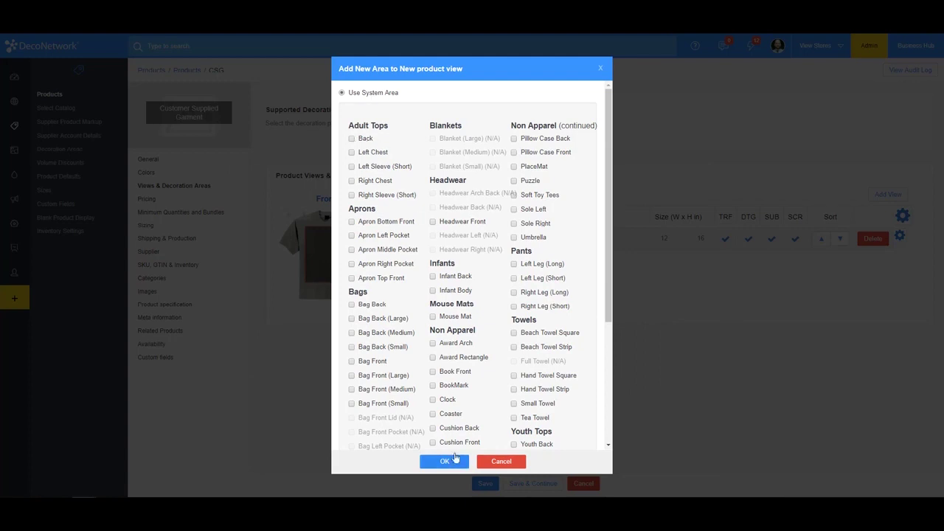
{"action": "left_click", "coordinate": [352, 139]}
{"action": "left_click", "coordinate": [435, 460]}
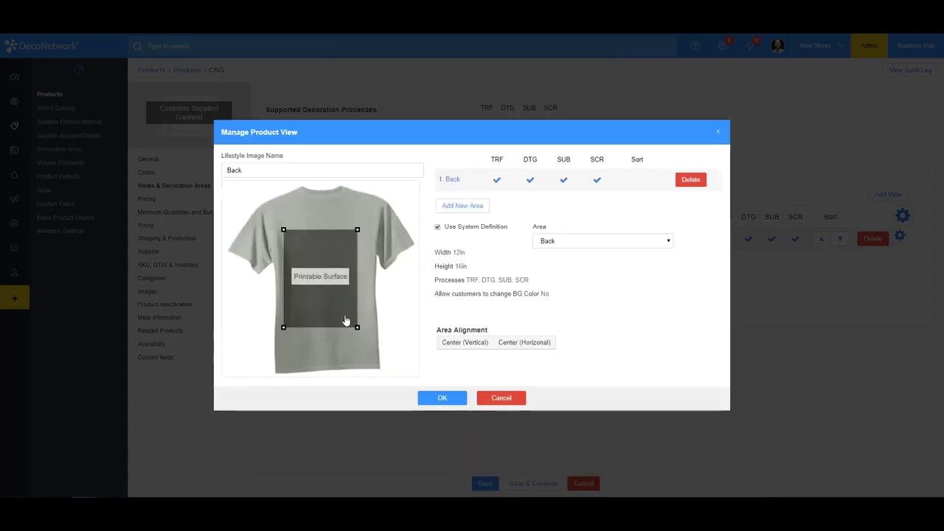
Step: Enlarge the Back printable surface on the shirt, center it vertically, and accept the product view
{"action": "mouse_move", "coordinate": [365, 340]}
{"action": "left_mouse_down"}
{"action": "mouse_move", "coordinate": [341, 321]}
{"action": "mouse_move", "coordinate": [392, 361]}
{"action": "mouse_move", "coordinate": [341, 333]}
{"action": "mouse_move", "coordinate": [371, 342]}
{"action": "mouse_move", "coordinate": [360, 333]}
{"action": "left_mouse_up"}
{"action": "left_click", "coordinate": [463, 342]}
{"action": "left_click", "coordinate": [441, 395]}
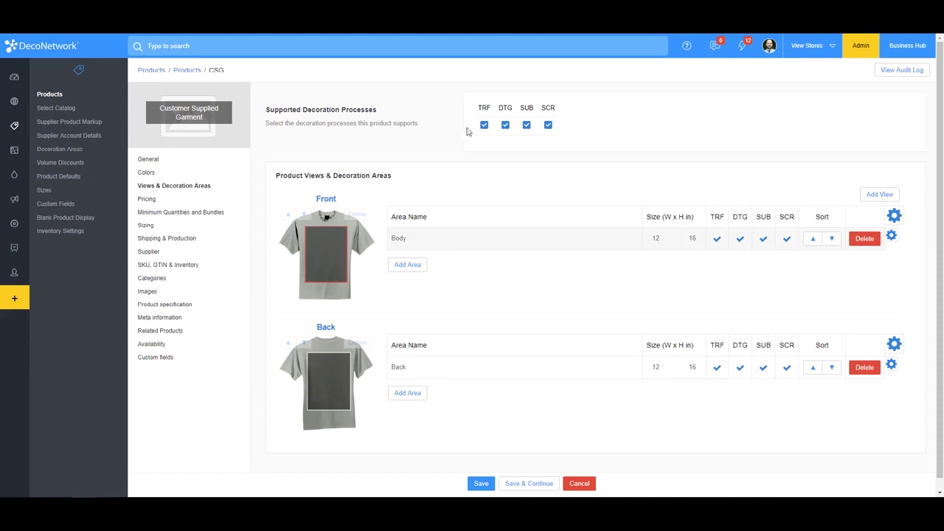
Step: Review the product's pricing and sizing, and set its package dimensions to 6 × 4 × .5 in with a single shipping weight of .25 lb
{"action": "left_click", "coordinate": [148, 202]}
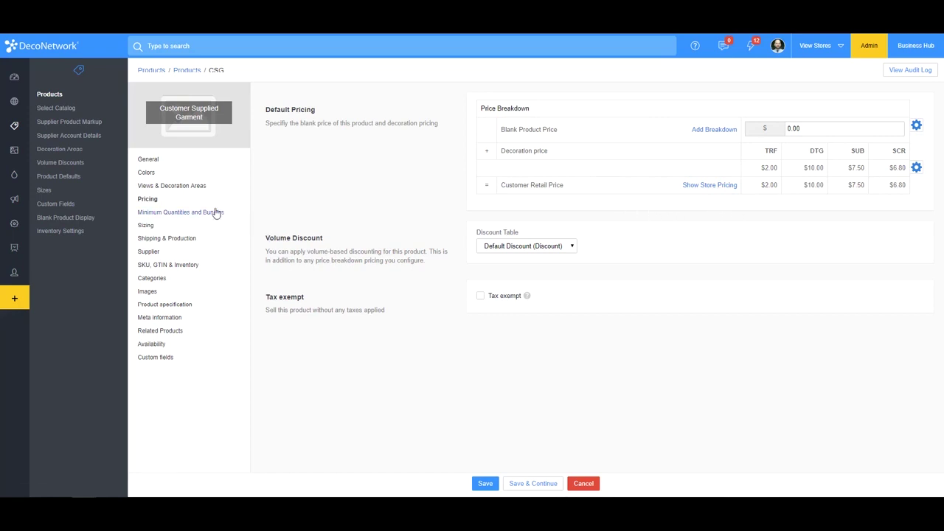
{"action": "left_click", "coordinate": [146, 226]}
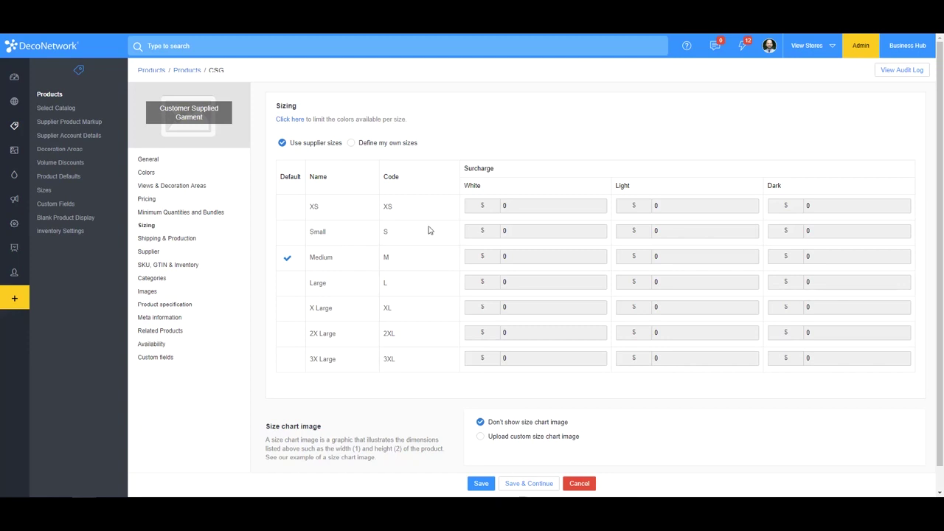
{"action": "left_click", "coordinate": [179, 240]}
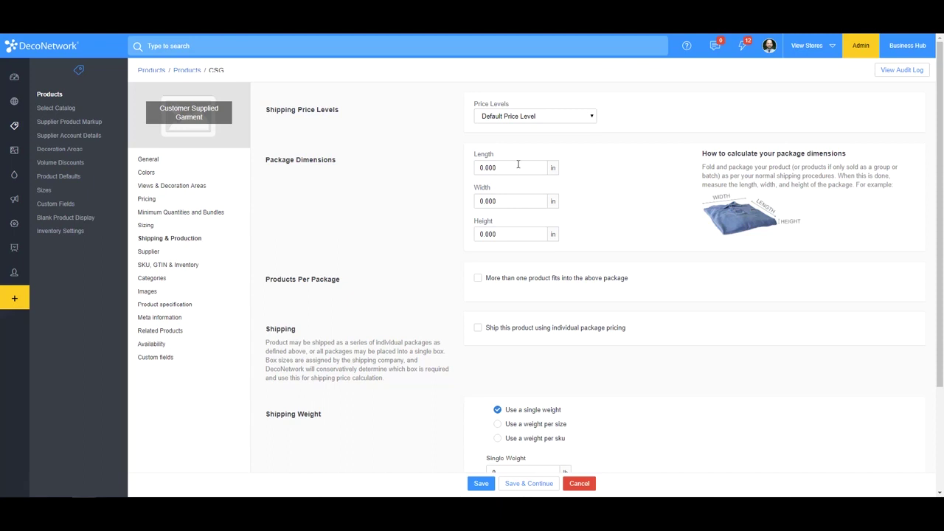
{"action": "left_click_drag", "start_coordinate": [518, 166], "coordinate": [477, 165]}
{"action": "type", "text": "6"}
{"action": "key", "text": "Tab"}
{"action": "key", "text": "Tab"}
{"action": "type", "text": ".5"}
{"action": "key", "text": "Tab"}
{"action": "scroll", "coordinate": [502, 365], "scroll_direction": "down", "scroll_amount": 2}
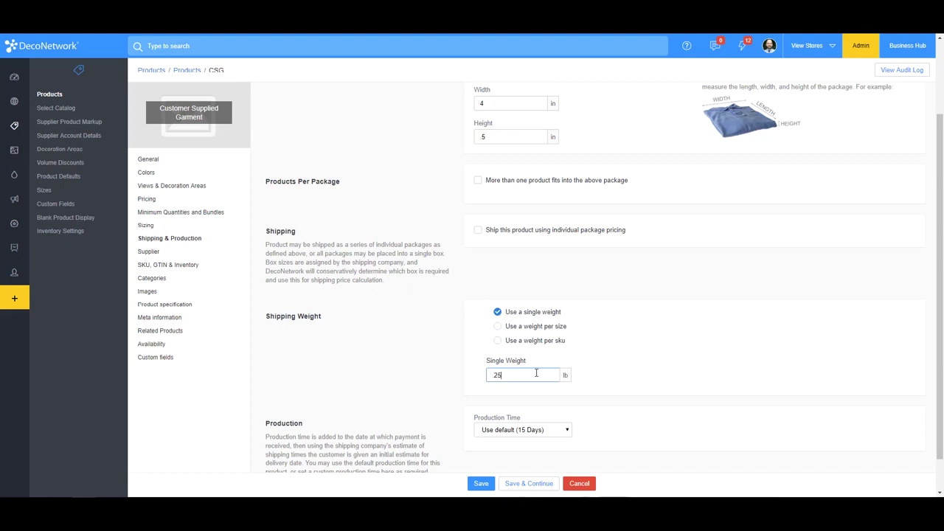
{"action": "scroll", "coordinate": [438, 270], "scroll_direction": "up", "scroll_amount": 2}
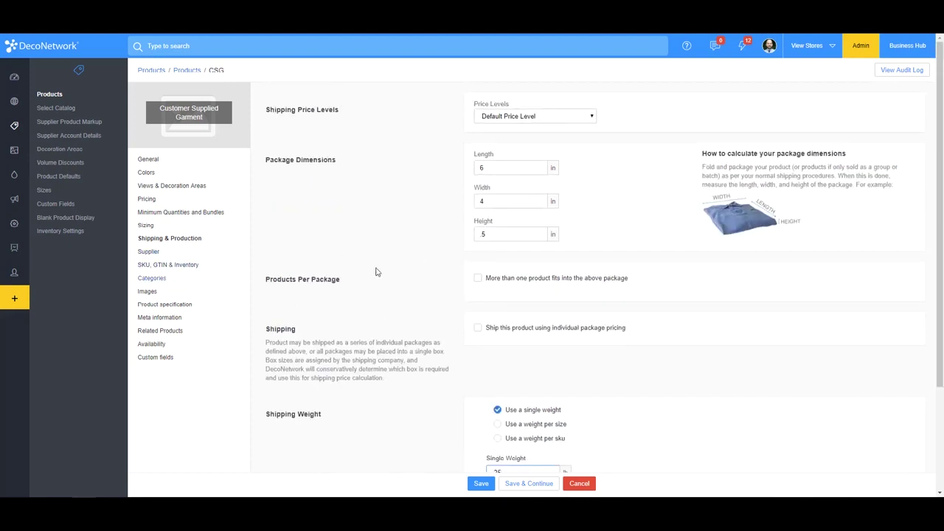
Step: Make the product available only in Business Hub and save it
{"action": "left_click", "coordinate": [152, 345]}
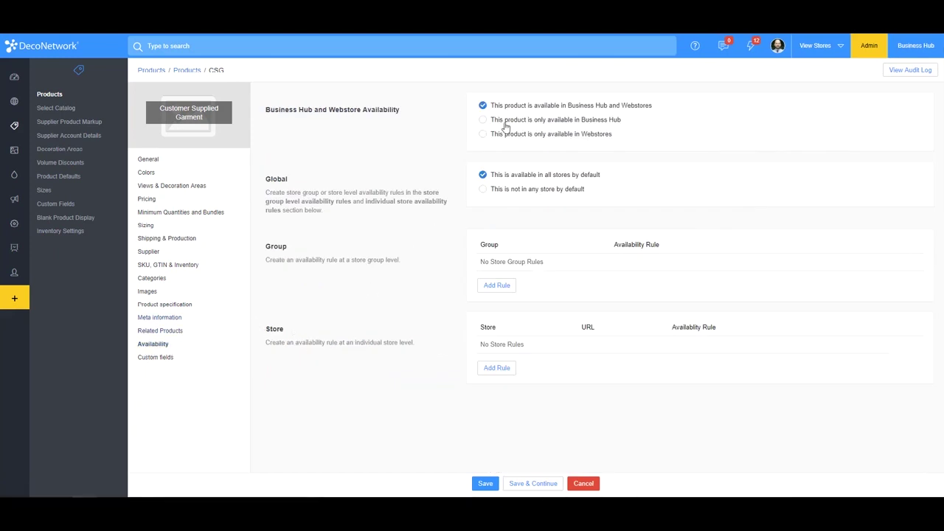
{"action": "left_click", "coordinate": [528, 122]}
{"action": "left_click", "coordinate": [484, 484]}
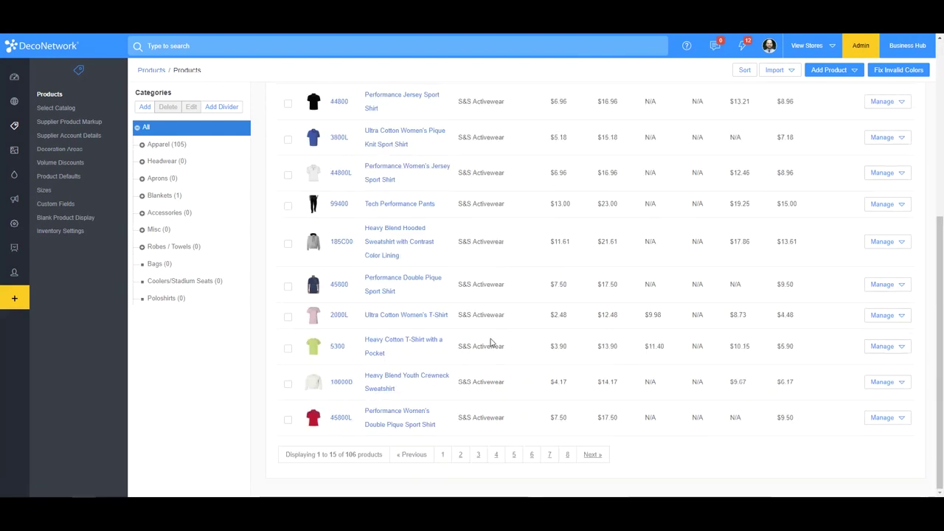
Step: Open Customer Supplied Garment from page 8 of the product list, make it active for sale, and save it
{"action": "scroll", "coordinate": [332, 273], "scroll_direction": "up", "scroll_amount": 5}
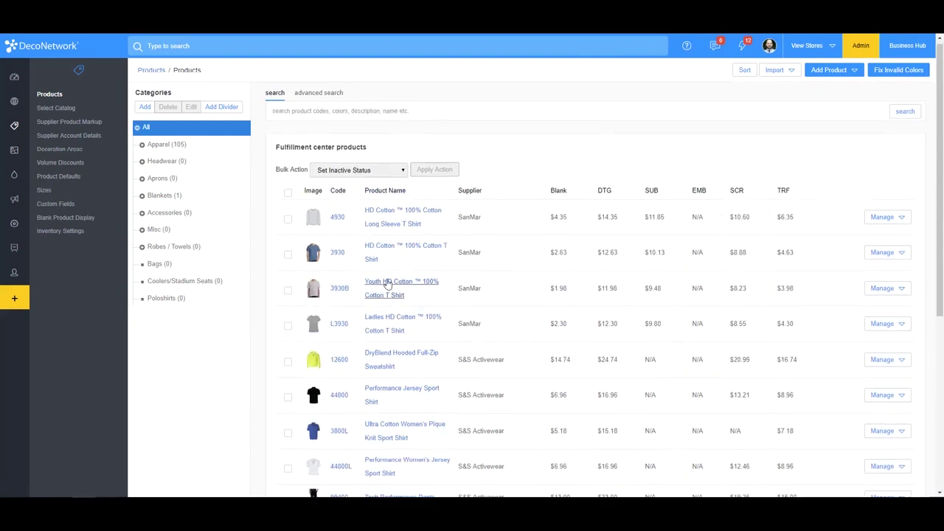
{"action": "scroll", "coordinate": [391, 295], "scroll_direction": "down", "scroll_amount": 5}
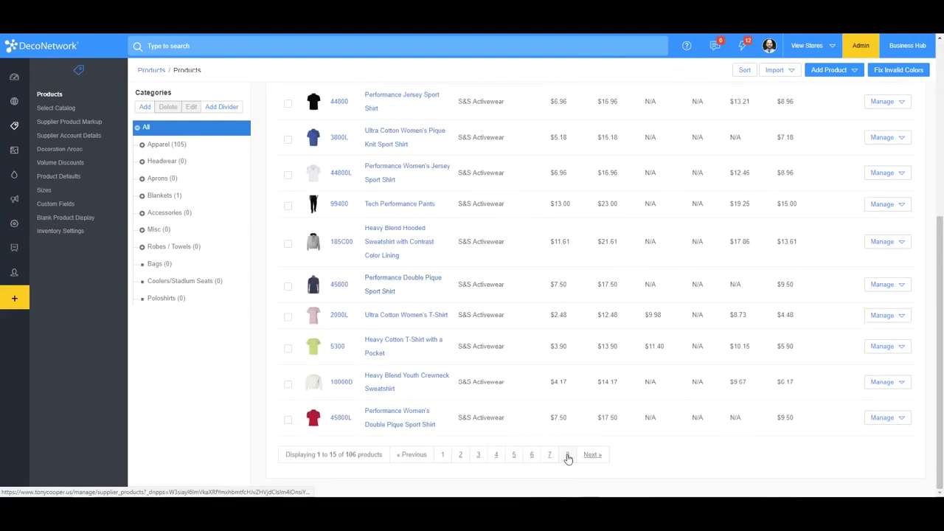
{"action": "left_click", "coordinate": [566, 455]}
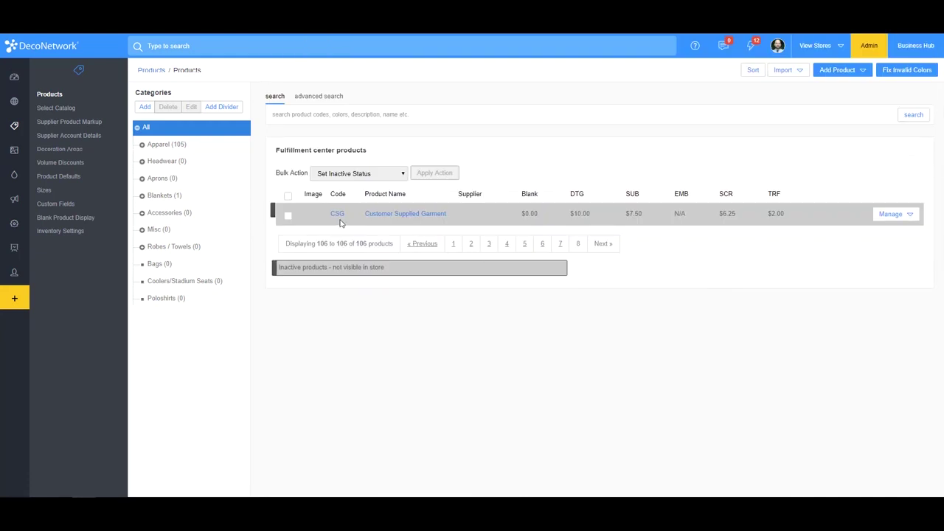
{"action": "left_click", "coordinate": [419, 218]}
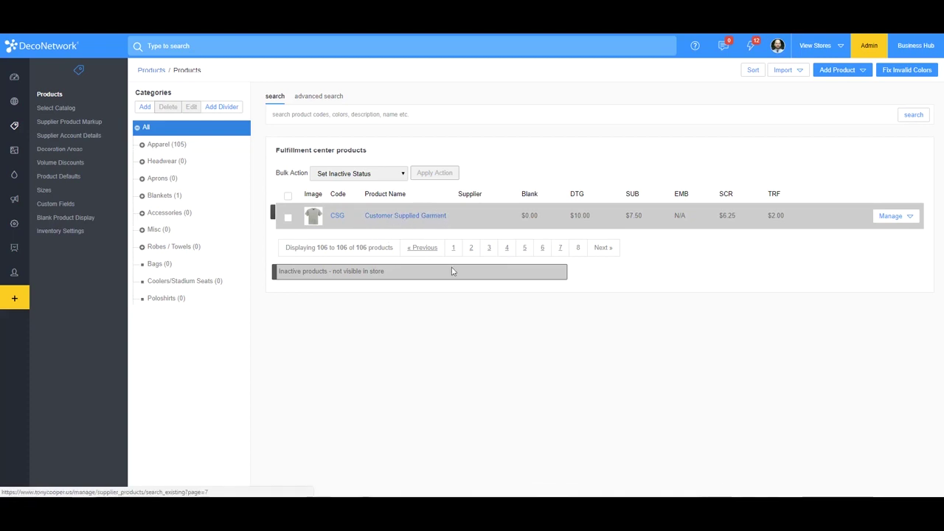
{"action": "left_click", "coordinate": [438, 221]}
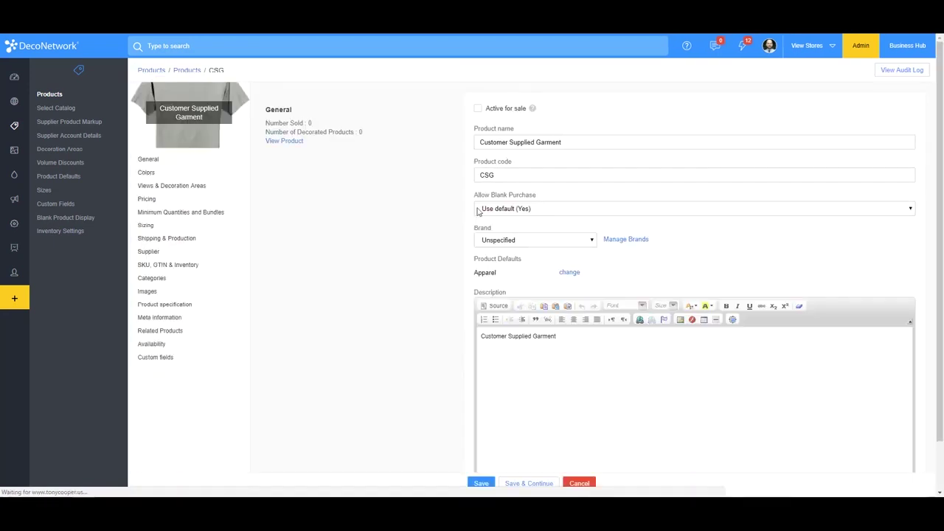
{"action": "left_click", "coordinate": [508, 115]}
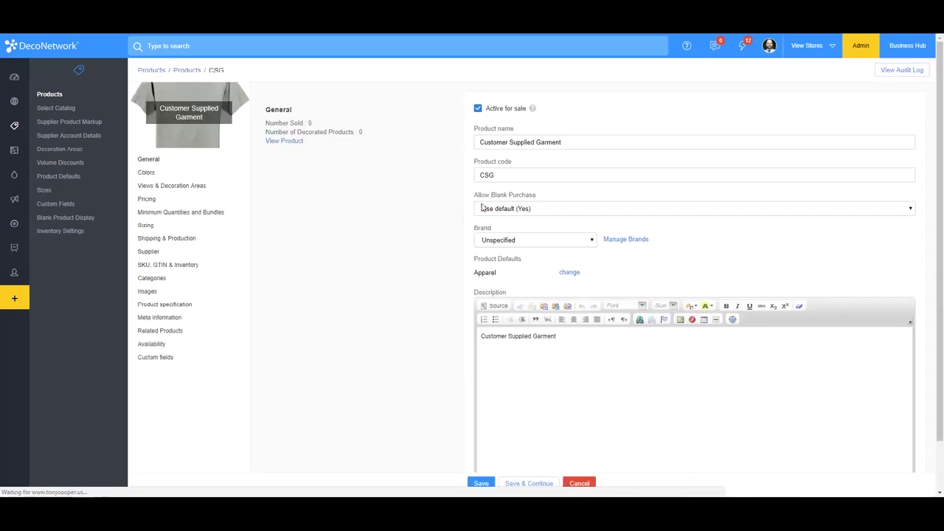
{"action": "left_click", "coordinate": [481, 483]}
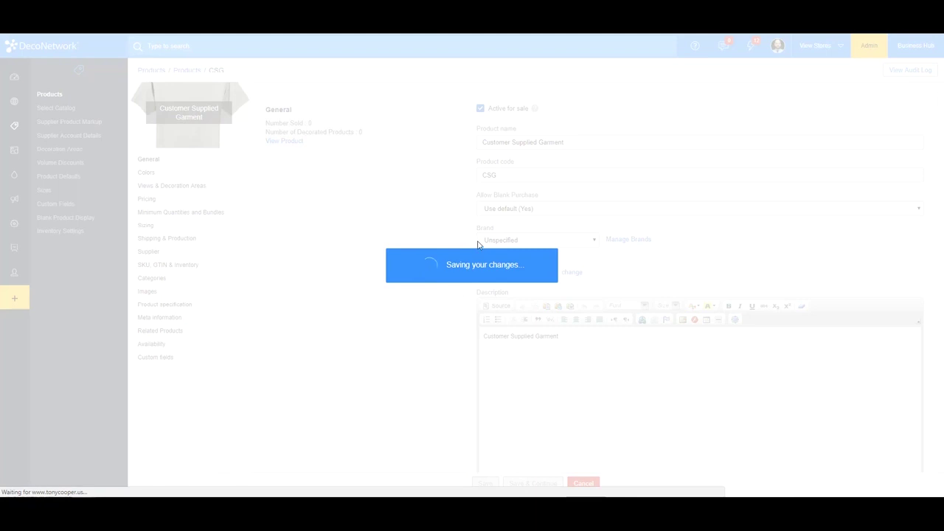